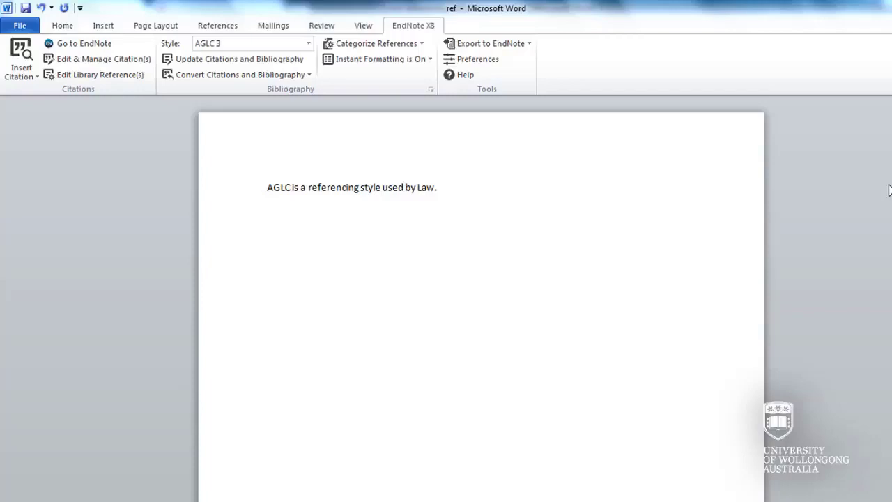
Step: Insert a footnote at the end of the sentence "AGLC is a referencing style used by Law."
left_click(442, 190)
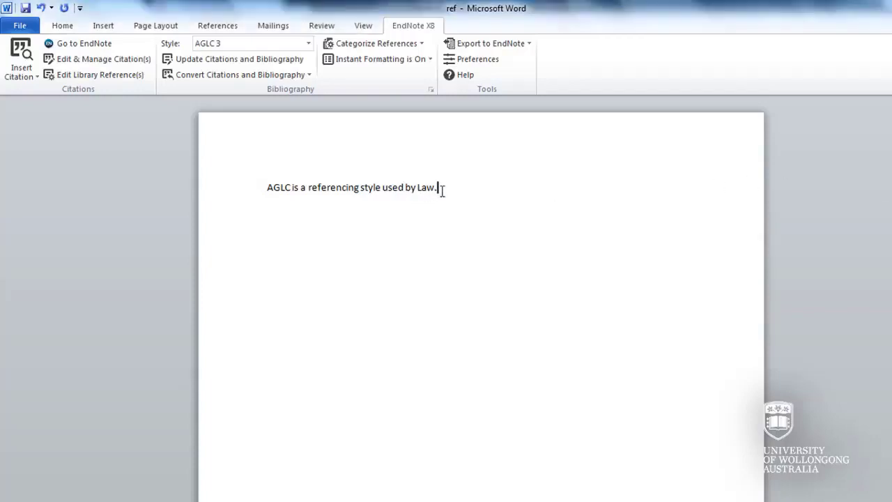
left_click(221, 28)
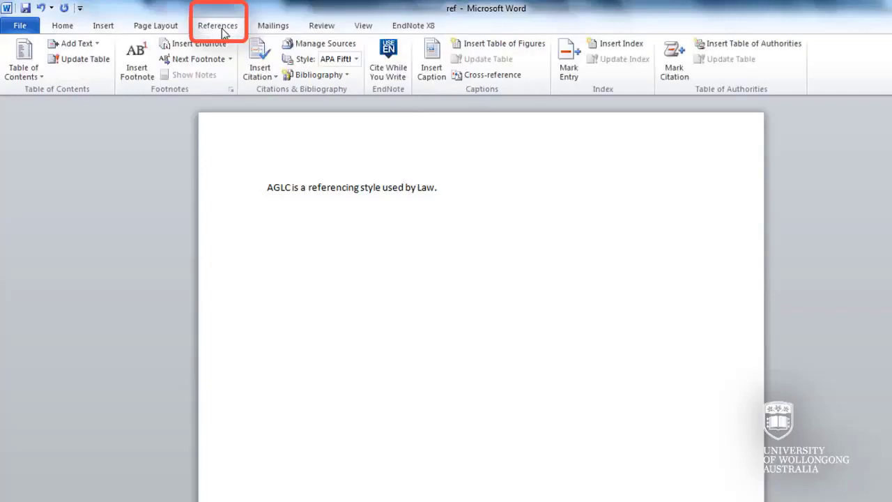
left_click(137, 64)
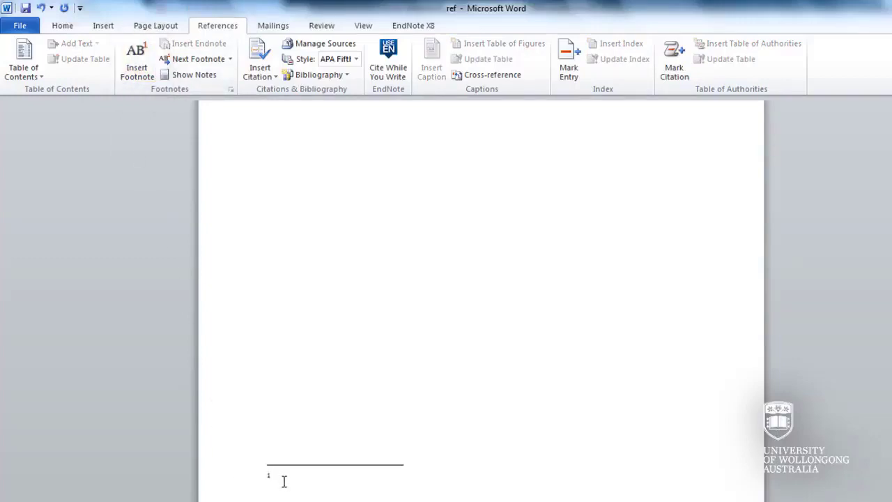
Step: Find the reference "LexisNexis Study Guide - Constitutional law" in the EndNote library and insert it as a citation in the new footnote
left_click(412, 26)
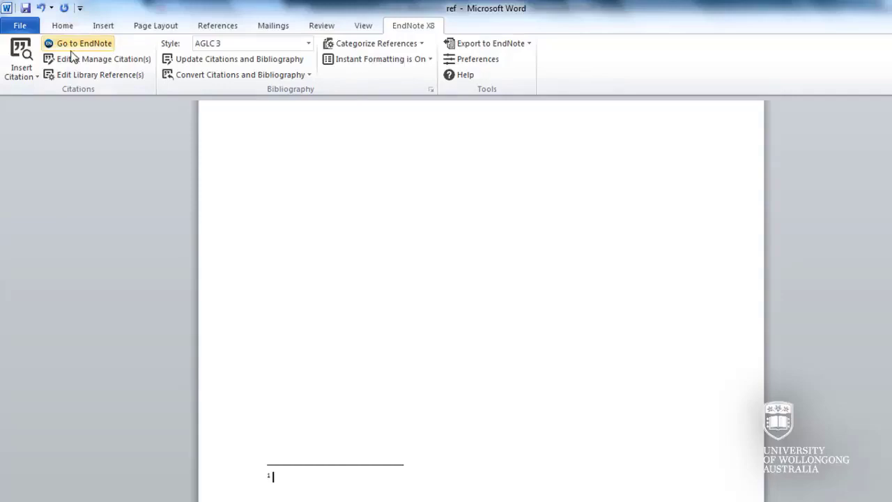
left_click(36, 77)
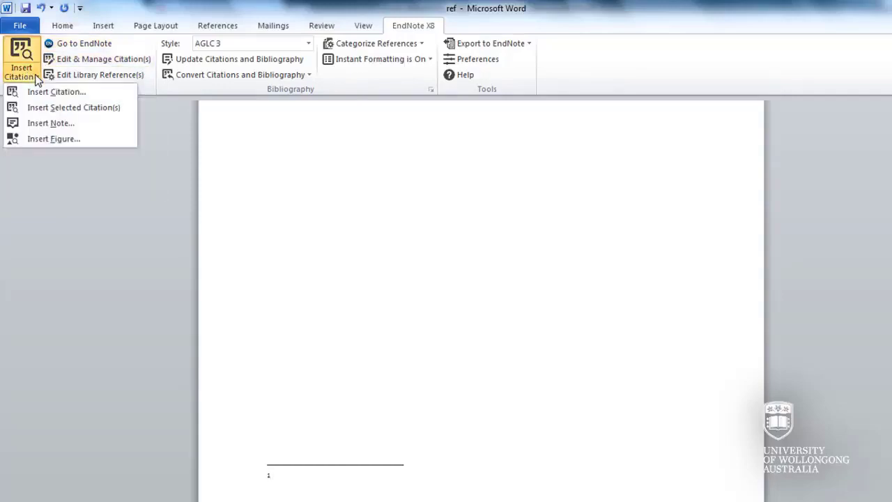
left_click(408, 26)
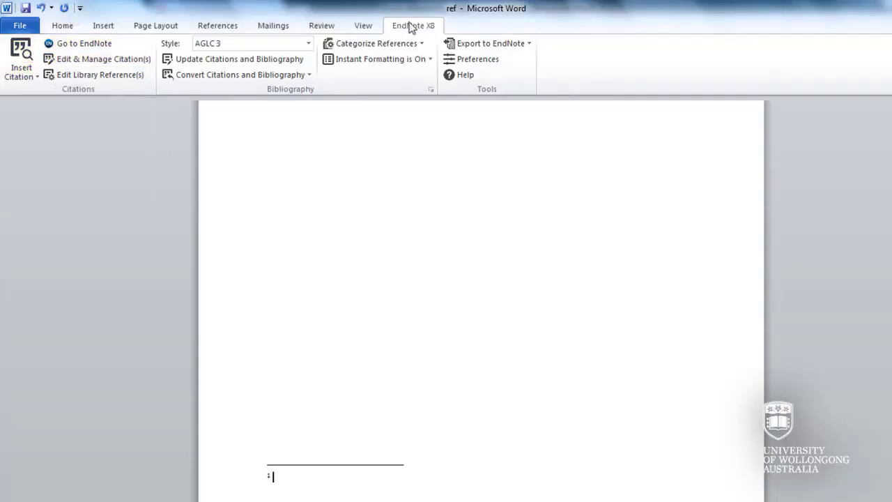
left_click(37, 78)
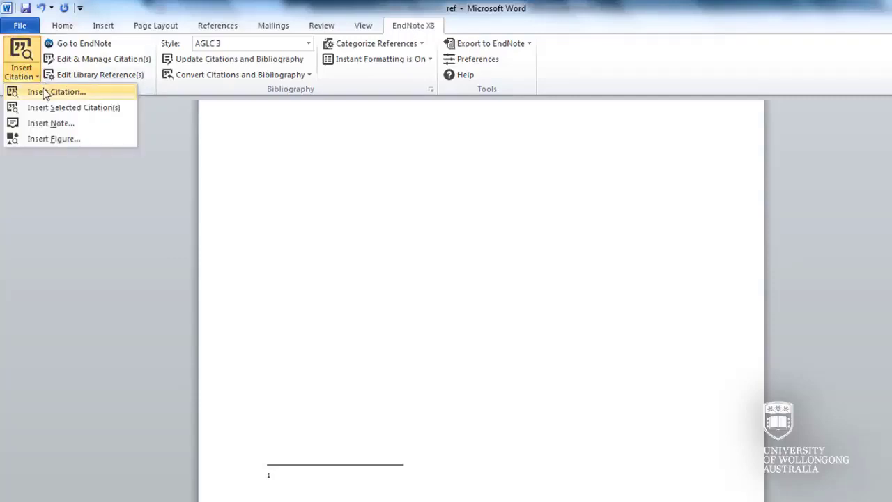
left_click(44, 91)
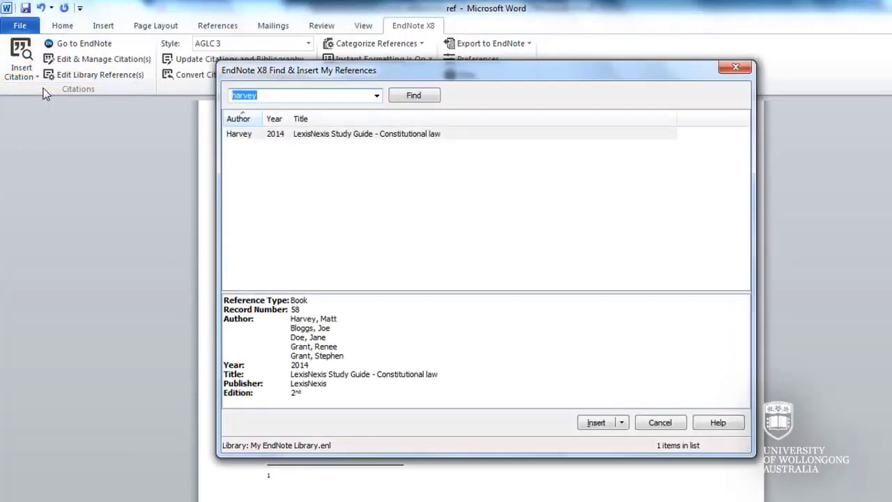
left_click(427, 98)
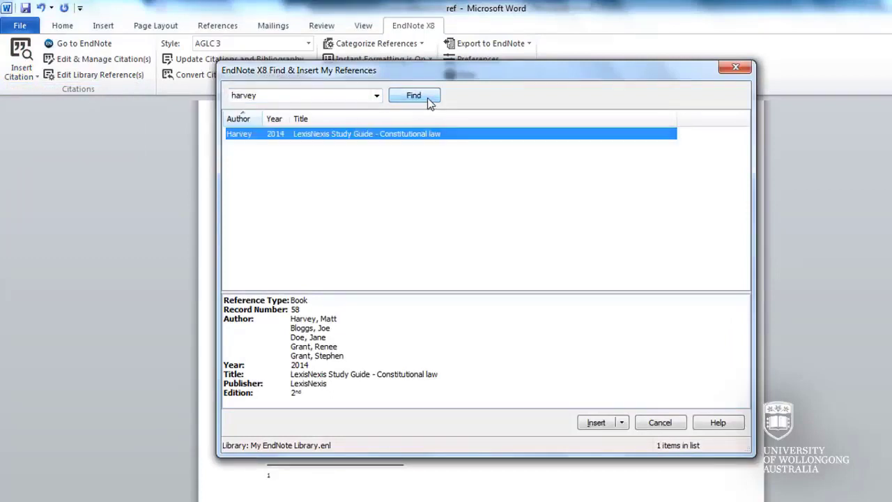
left_click(596, 423)
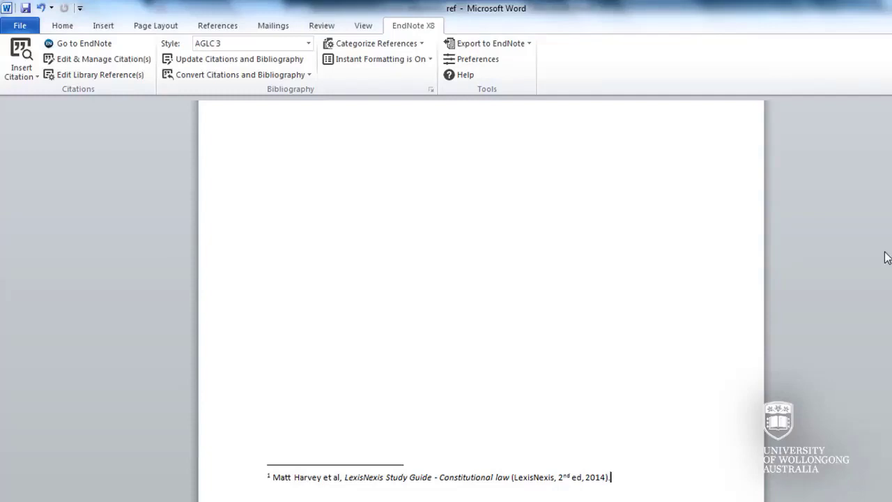
Step: Edit the footnote's EndNote citation to add 21 as its page number
left_click(587, 479)
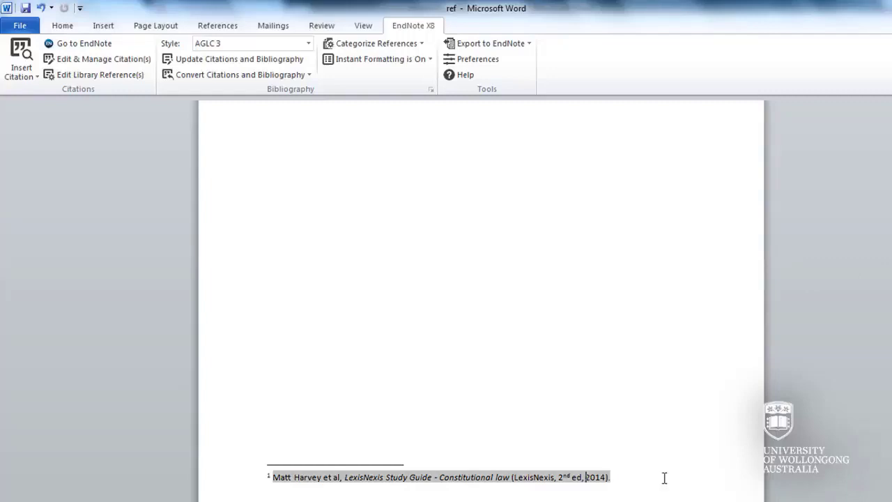
left_click(121, 60)
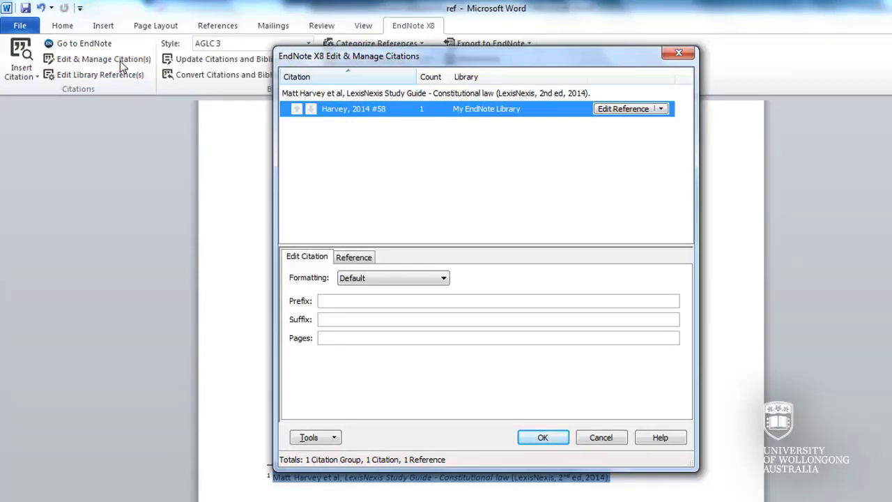
left_click(342, 338)
type("21")
left_click(543, 437)
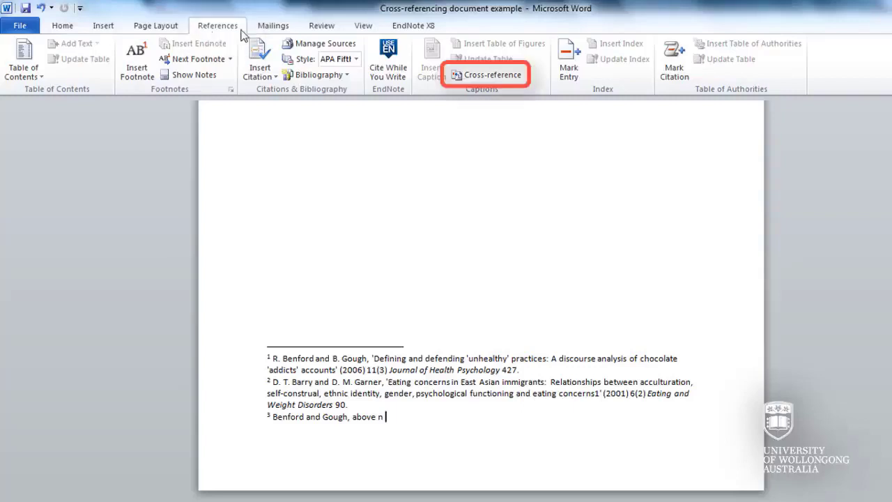
Step: Insert a cross-reference to the number of footnote 1 after "above n" in footnote 3, and end it with a full stop
left_click(489, 75)
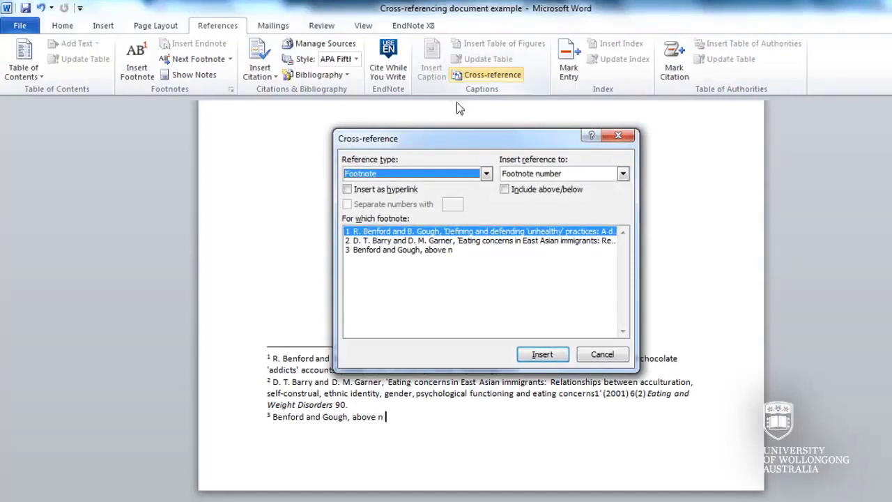
left_click(486, 173)
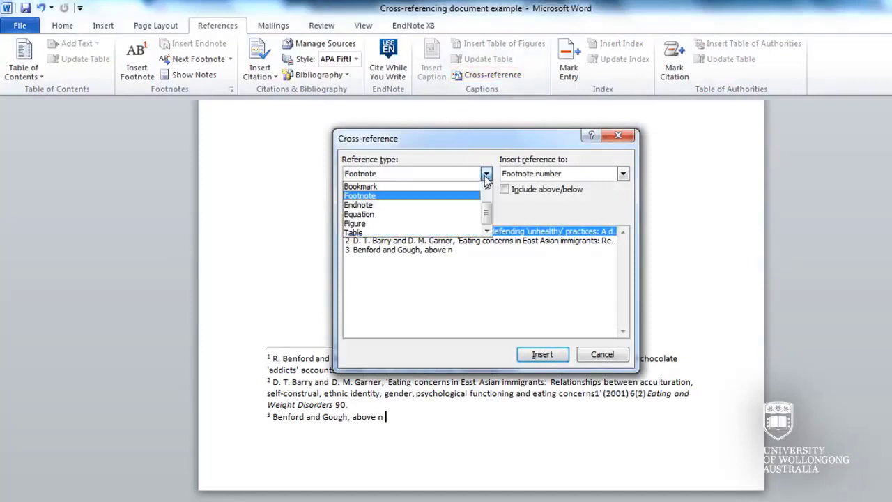
left_click(420, 197)
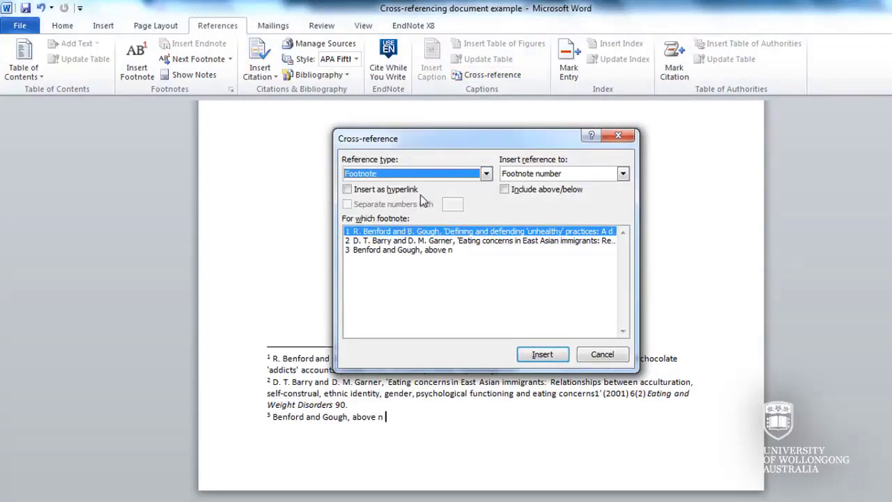
left_click(458, 234)
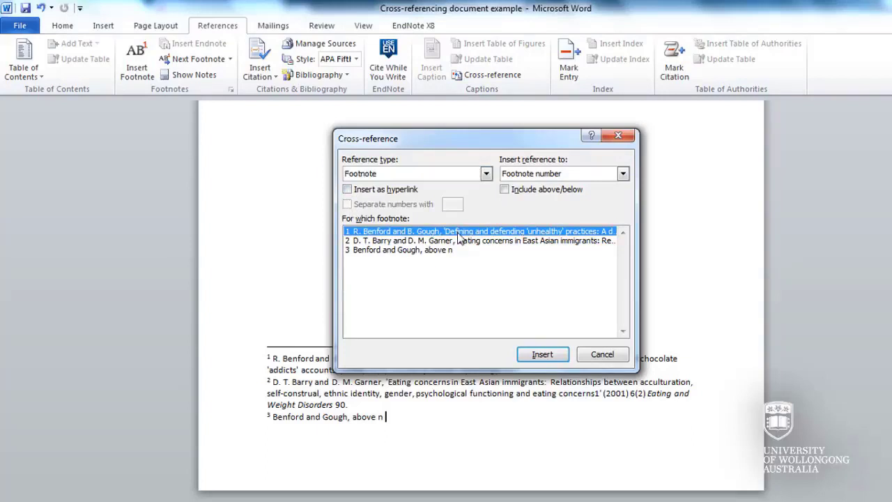
left_click(543, 354)
left_click(605, 358)
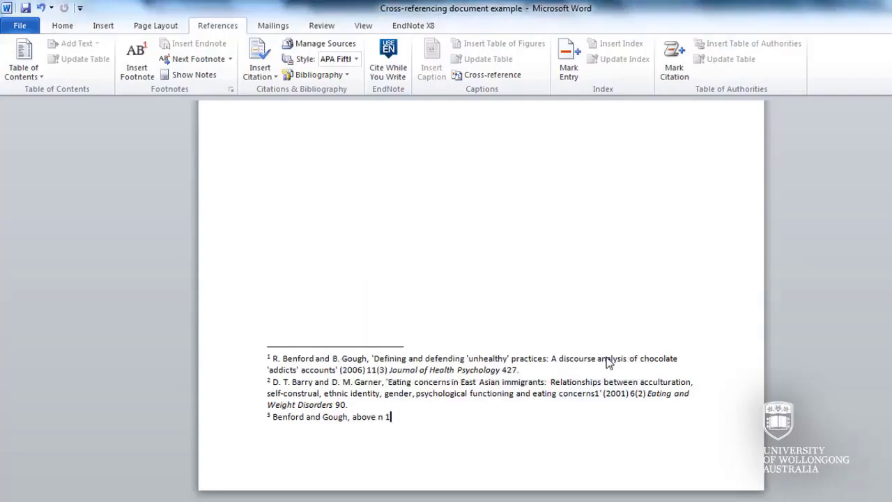
type(".")
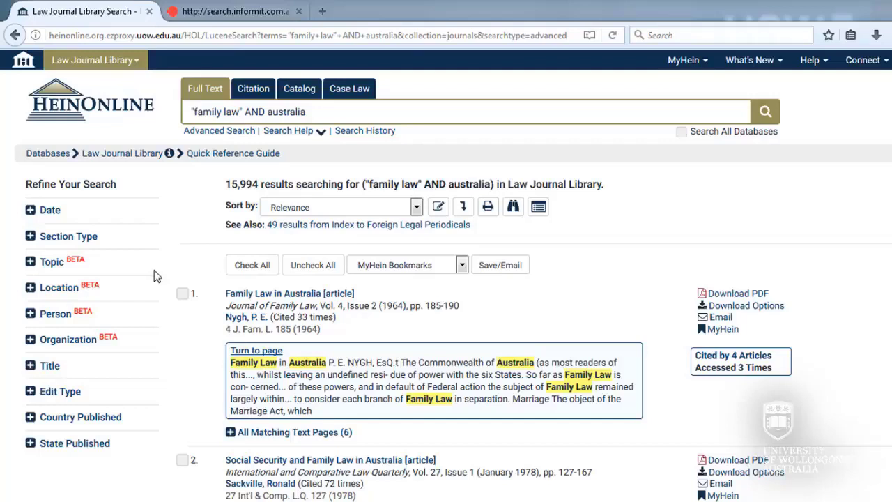
Step: Select the first three articles in the HeinOnline results for "family law" AND australia
left_click(182, 294)
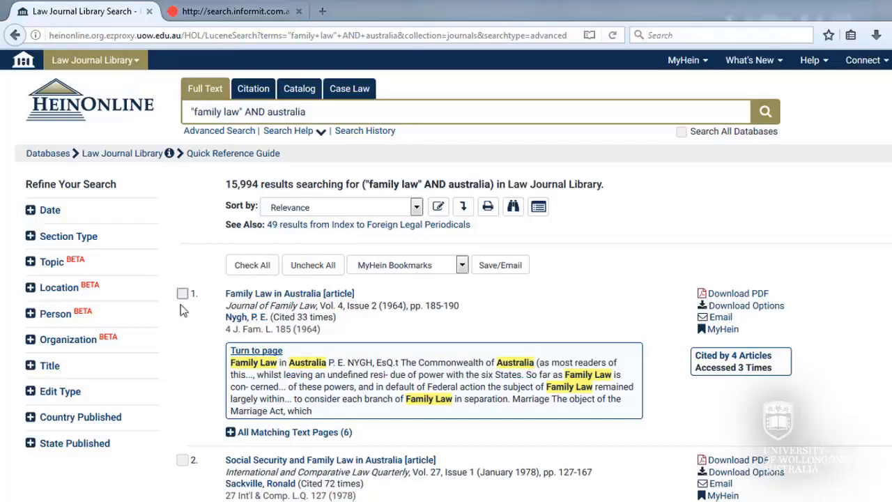
left_click(181, 460)
scroll(182, 460, "down", 5)
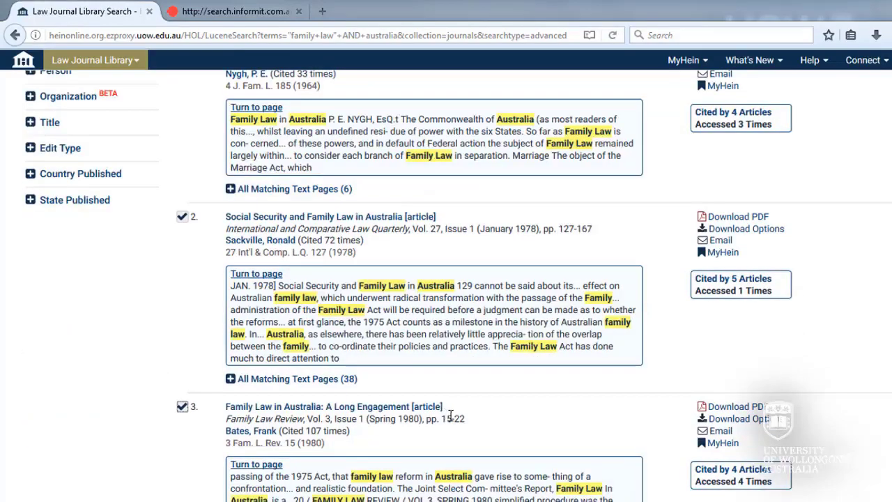
scroll(453, 418, "down", 20)
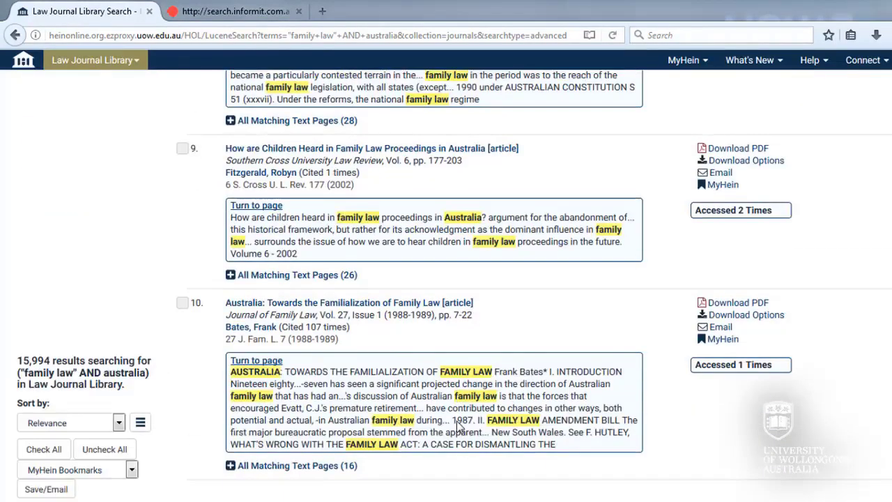
Step: Save the selected articles as MyHein Bookmarks under the "general" tag
left_click(131, 471)
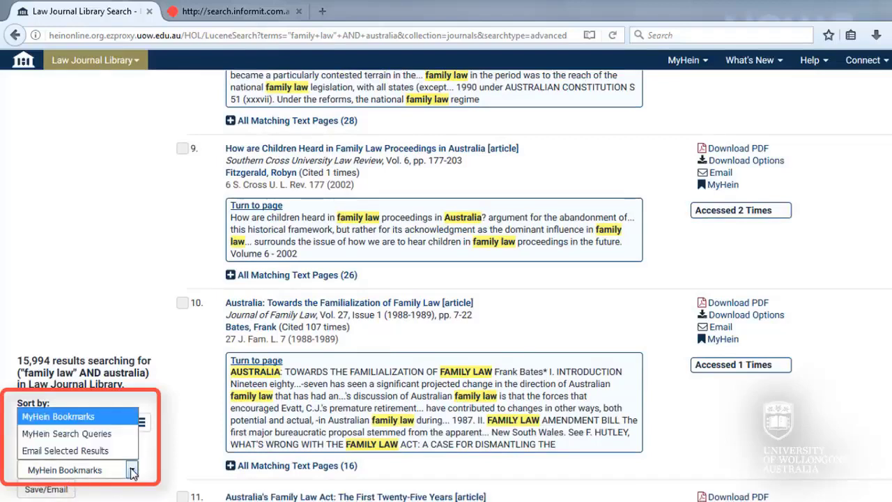
left_click(83, 418)
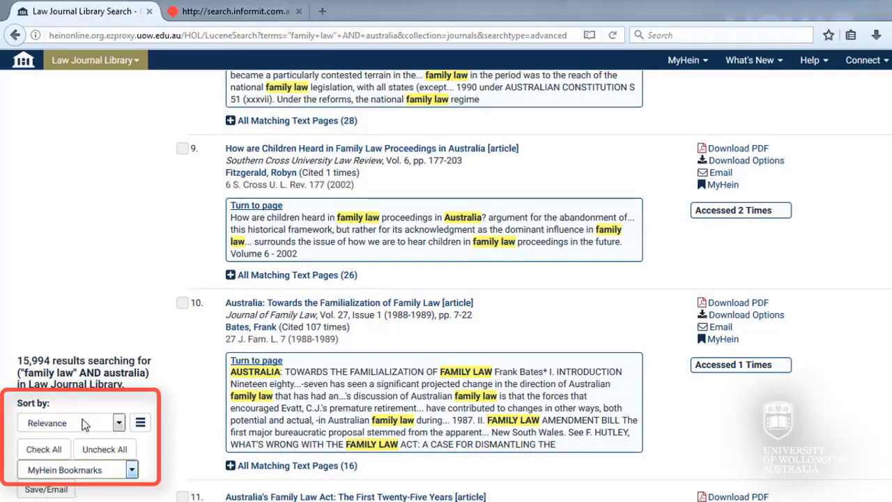
left_click(58, 491)
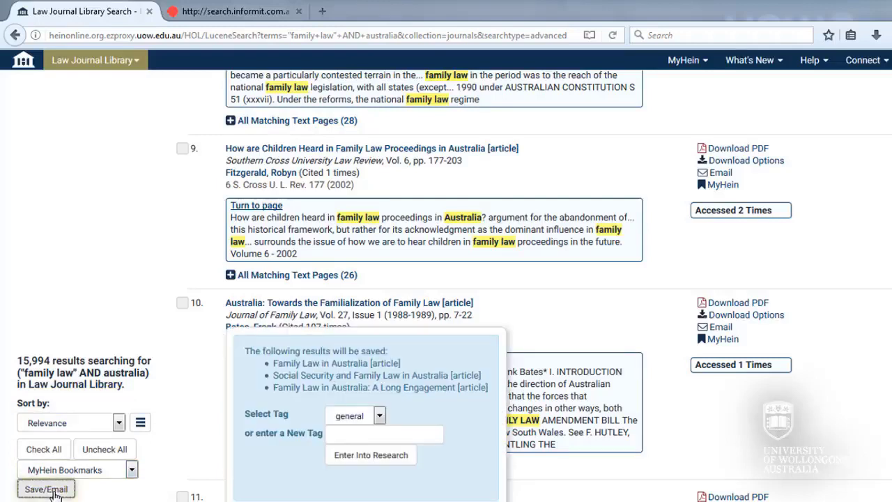
left_click(377, 459)
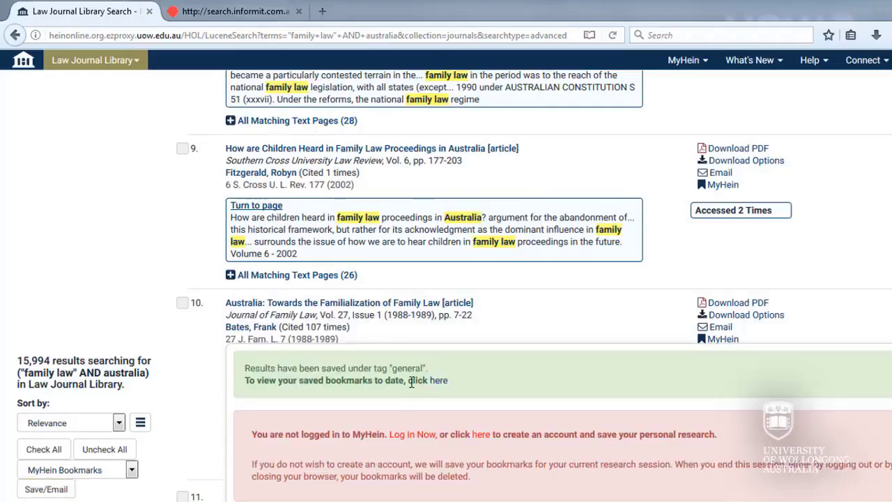
Step: Export all saved MyHein bookmarks to Endnote as journal articles, opening the file with EndNote X8 and making that automatic for such files
left_click(439, 381)
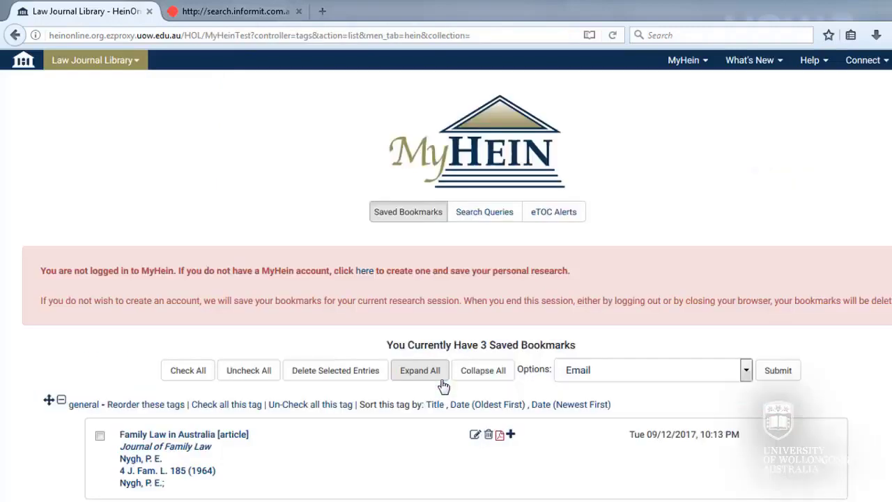
left_click(190, 373)
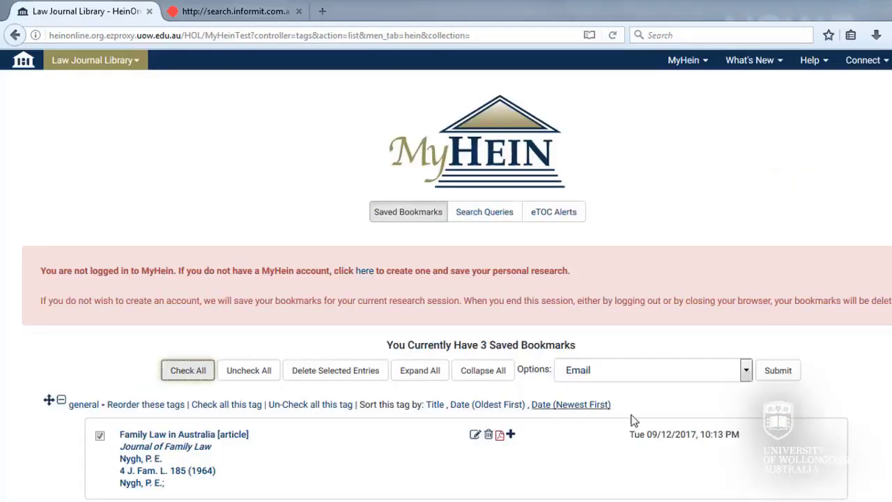
left_click(747, 373)
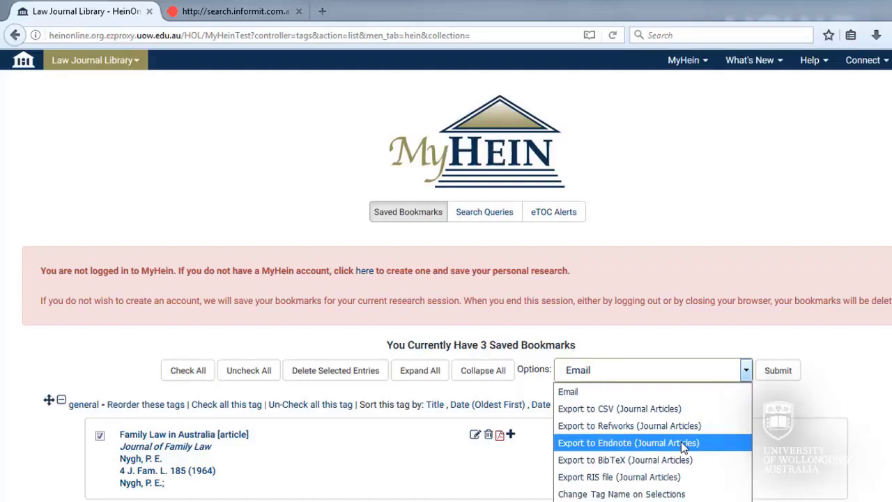
left_click(683, 444)
left_click(779, 371)
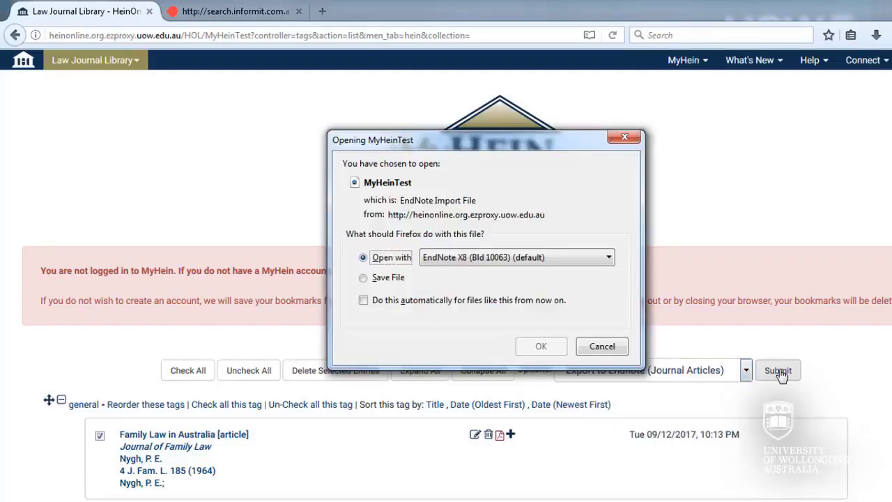
left_click(483, 304)
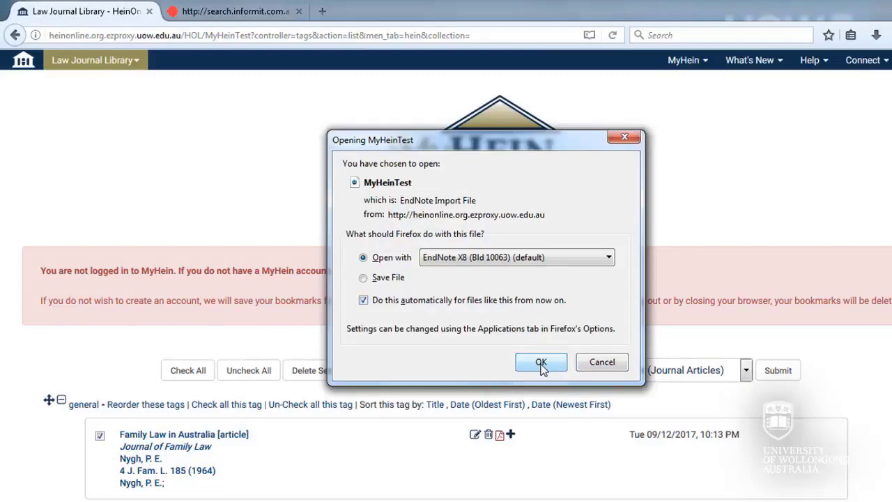
left_click(541, 363)
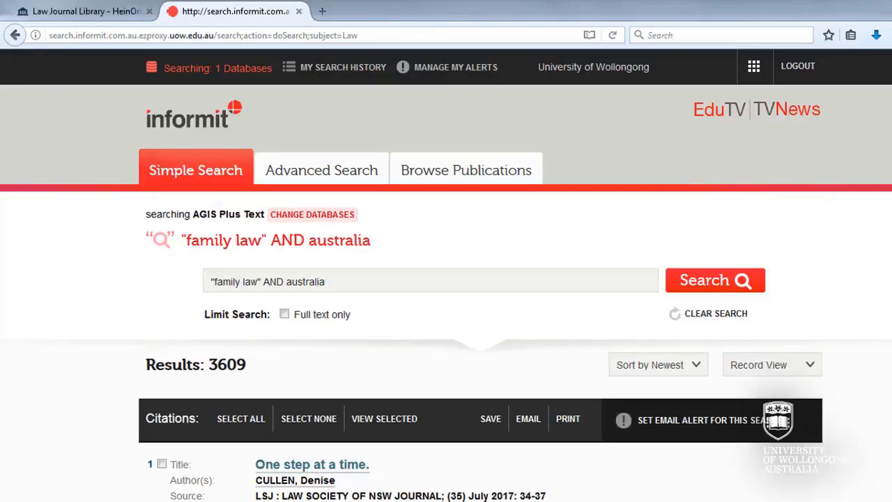
Step: Select the Informit results "One step at a time." and "Family lawyers : what is the correct scale?"
scroll(150, 187, "down", 8)
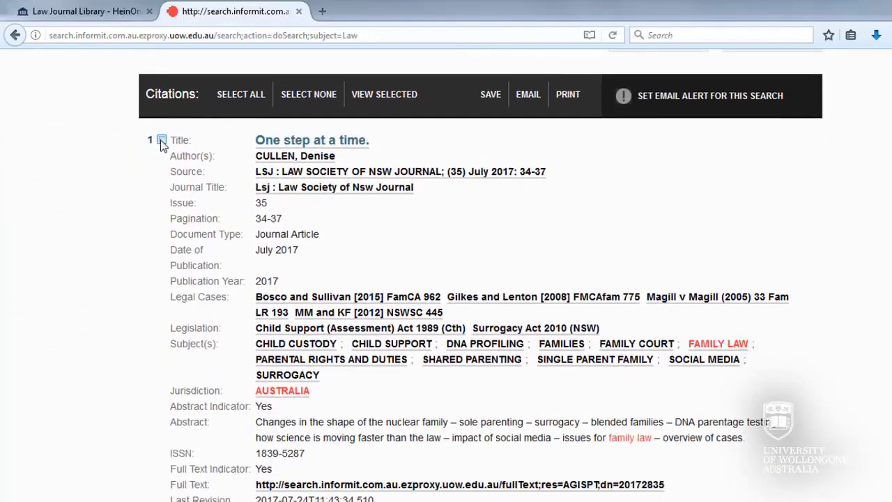
left_click(161, 140)
scroll(281, 213, "down", 8)
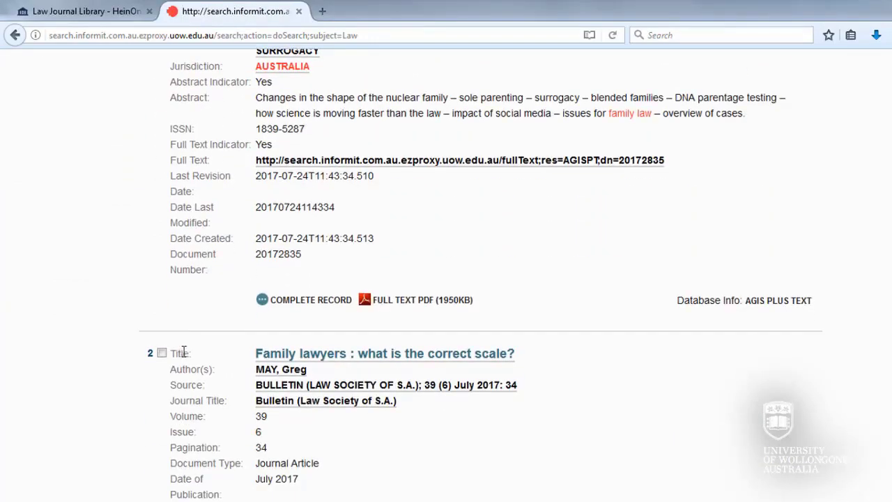
left_click(161, 352)
scroll(184, 351, "down", 8)
scroll(446, 278, "up", 20)
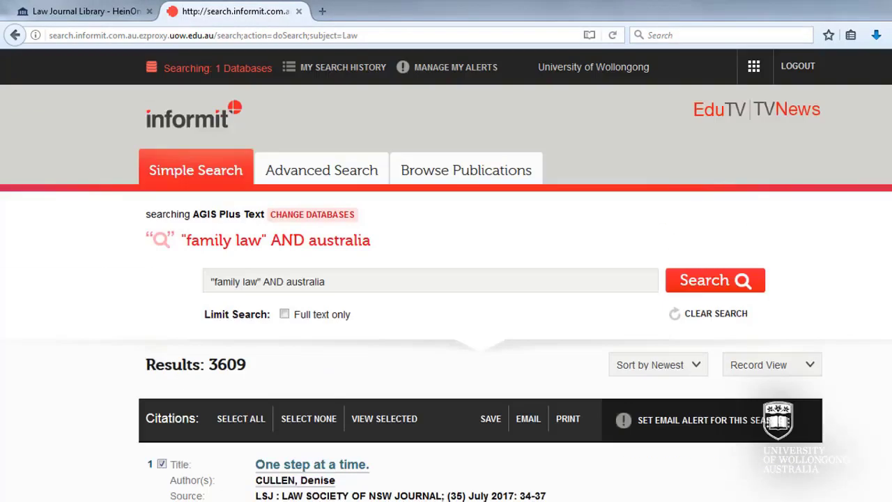
Step: Save the marked Informit records as complete records in EndNote Direct output format
left_click(491, 421)
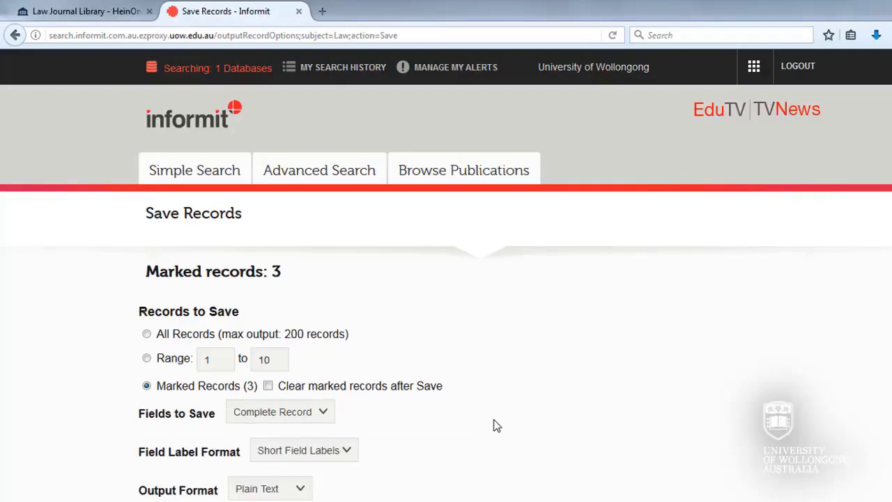
scroll(491, 422, "down", 2)
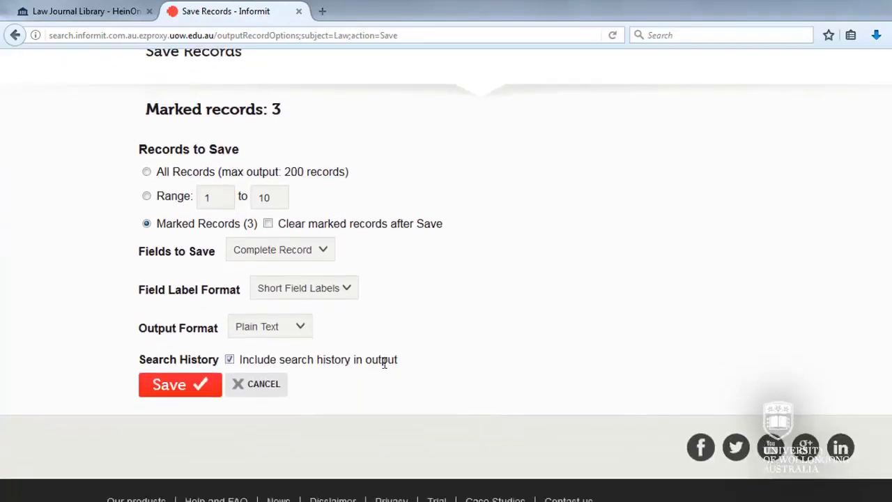
left_click(300, 327)
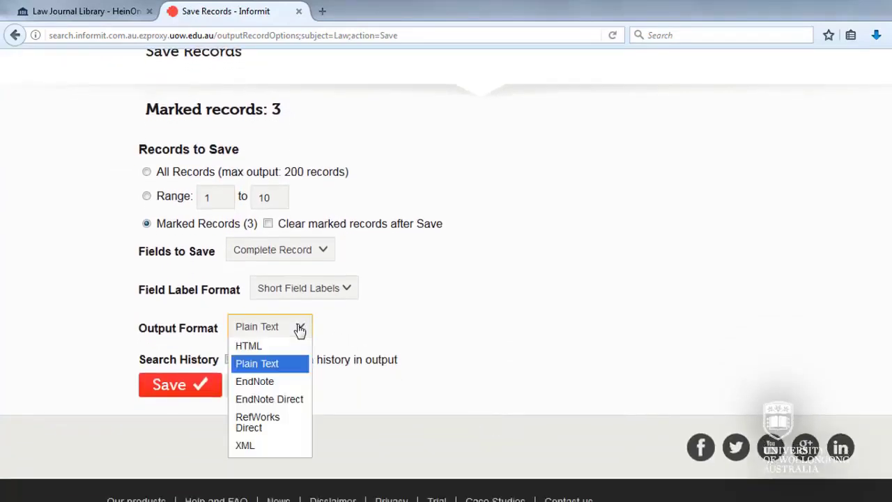
left_click(272, 399)
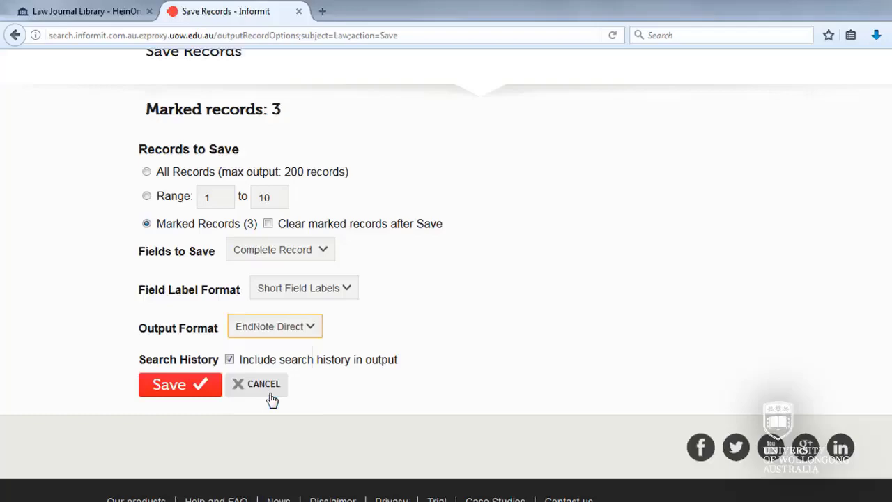
left_click(184, 394)
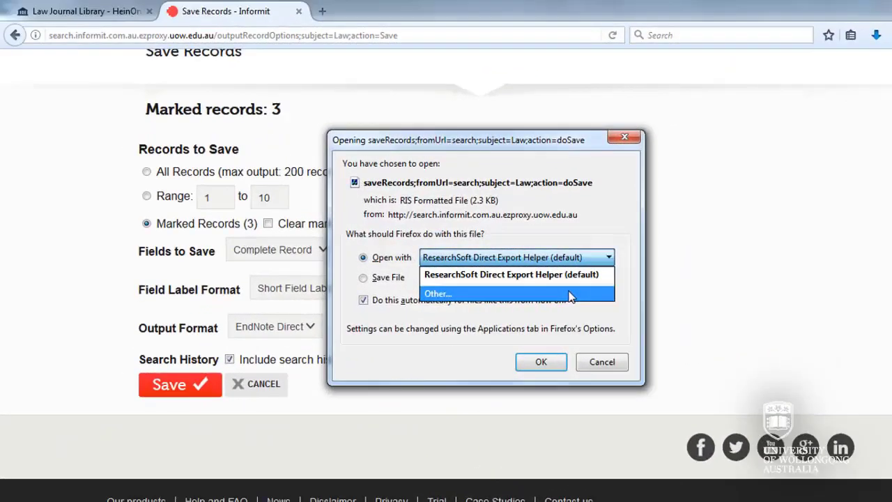
Step: Open the exported RIS file with EndNote X8 as the helper application, applying this choice automatically to such files
left_click(502, 280)
left_click(495, 282)
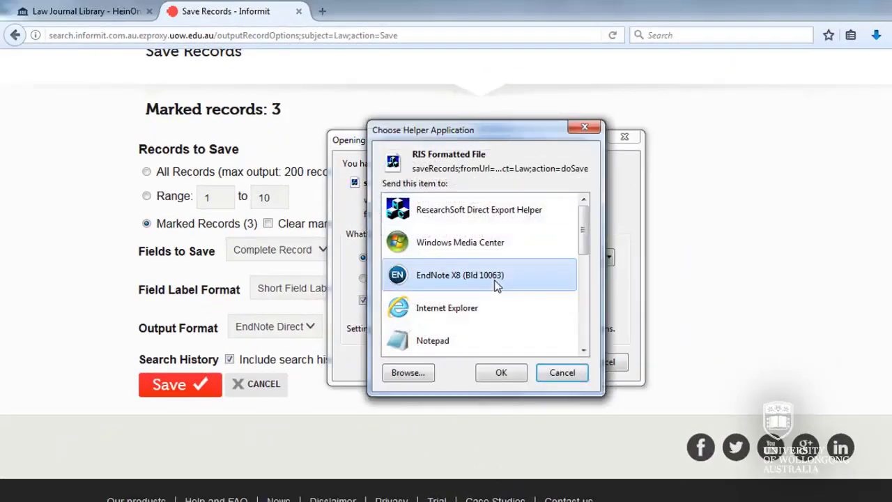
left_click(499, 373)
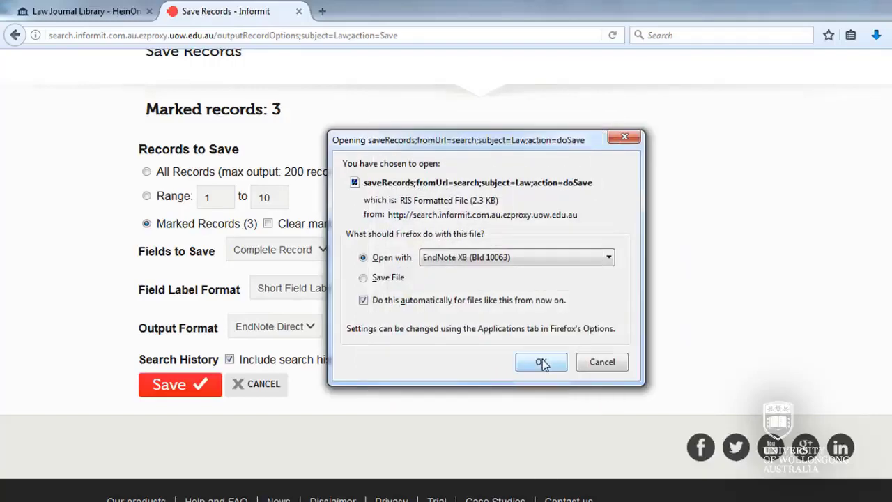
left_click(542, 359)
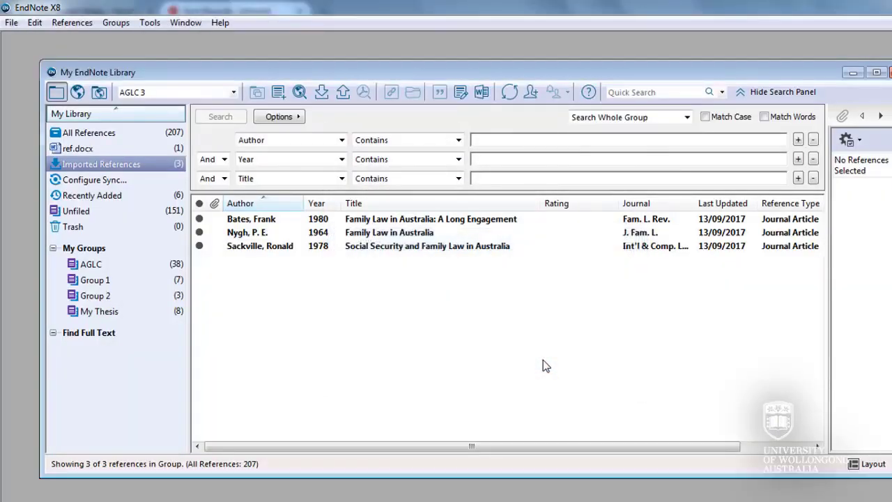